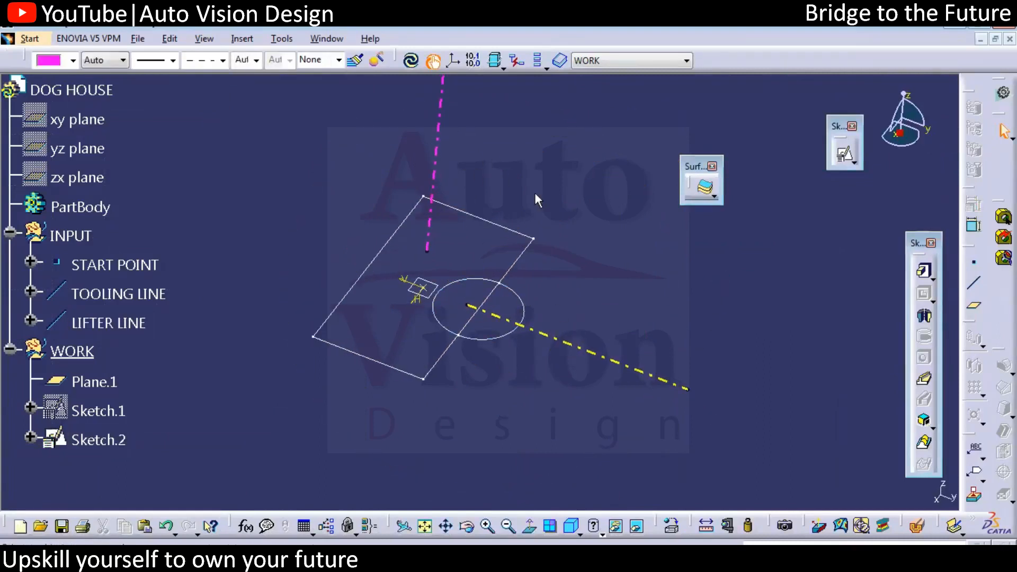
{"action": "mouse_move", "coordinate": [618, 299]}
{"action": "left_mouse_down"}
{"action": "mouse_move", "coordinate": [767, 424]}
{"action": "mouse_move", "coordinate": [830, 380]}
{"action": "left_mouse_up"}
{"action": "left_click_drag", "start_coordinate": [617, 298], "coordinate": [833, 373]}
{"action": "mouse_move", "coordinate": [726, 292]}
{"action": "left_mouse_down"}
{"action": "mouse_move", "coordinate": [758, 352]}
{"action": "mouse_move", "coordinate": [716, 285]}
{"action": "left_mouse_up"}
{"action": "left_click_drag", "start_coordinate": [555, 227], "coordinate": [678, 282]}
{"action": "mouse_move", "coordinate": [558, 210]}
{"action": "left_mouse_down"}
{"action": "mouse_move", "coordinate": [549, 230]}
{"action": "mouse_move", "coordinate": [594, 252]}
{"action": "left_mouse_up"}
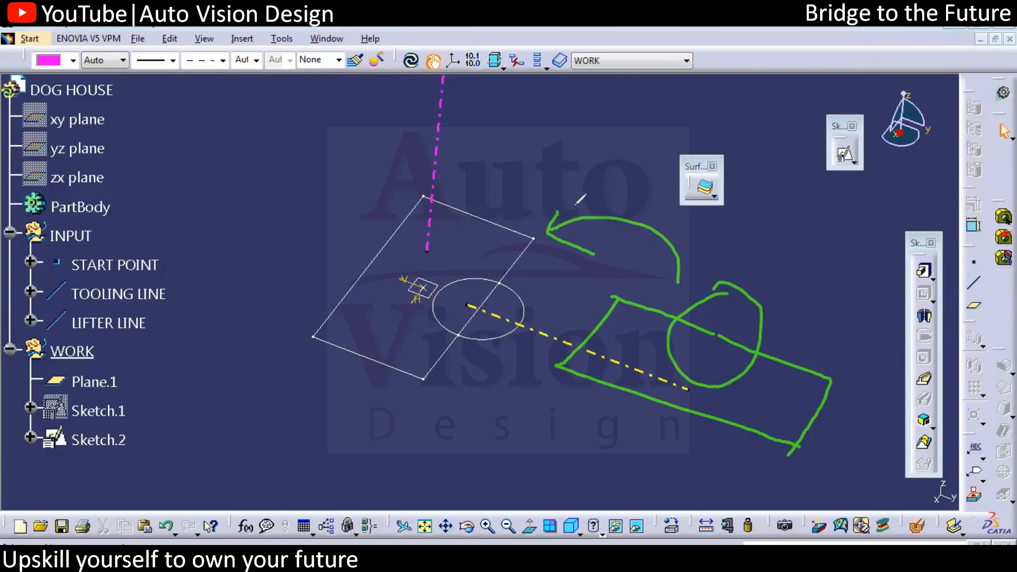
{"action": "key", "text": "e"}
Step: Change Sketch.2's support orientation to H Direction parallel to LIFTER LINE, with Reverse H, Reverse V and Swap off, and open the sketch for editing
{"action": "left_click", "coordinate": [84, 441]}
{"action": "right_click", "coordinate": [124, 437]}
{"action": "mouse_move", "coordinate": [124, 436]}
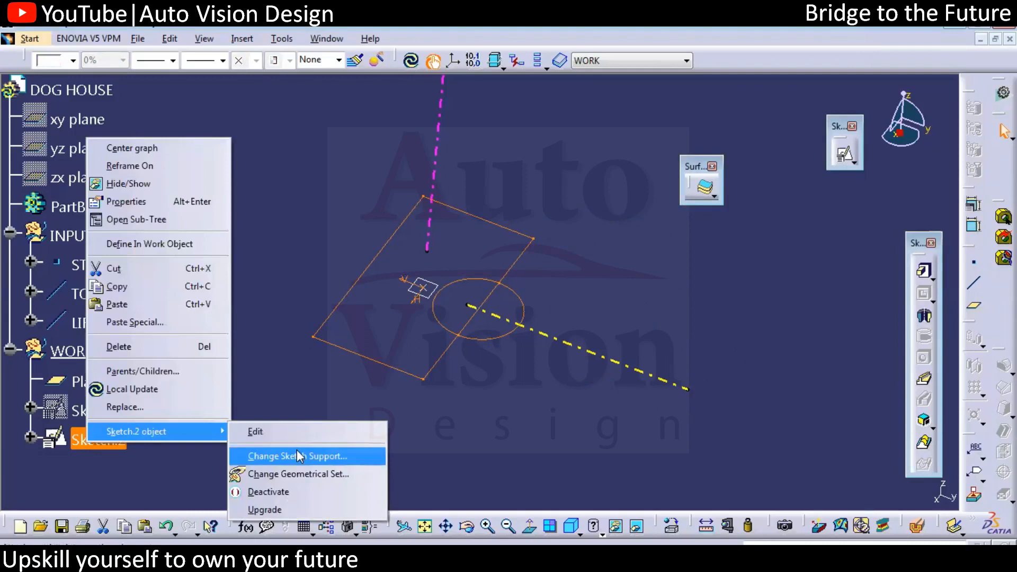
{"action": "key", "text": "Return"}
{"action": "left_click", "coordinate": [789, 402]}
{"action": "left_click", "coordinate": [741, 403]}
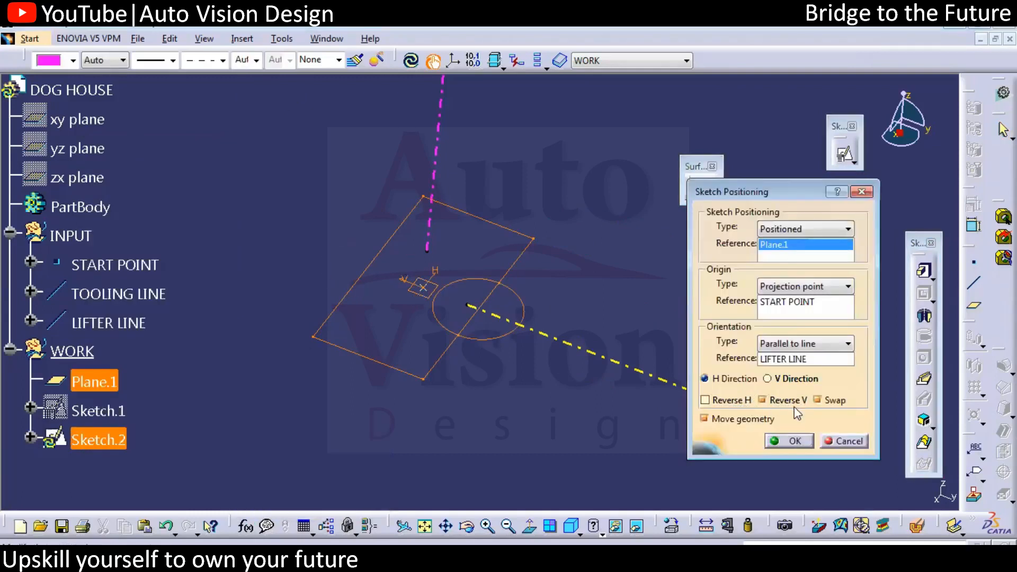
{"action": "left_click", "coordinate": [824, 400]}
{"action": "left_click", "coordinate": [788, 385]}
{"action": "left_click", "coordinate": [733, 380]}
{"action": "left_click", "coordinate": [778, 404]}
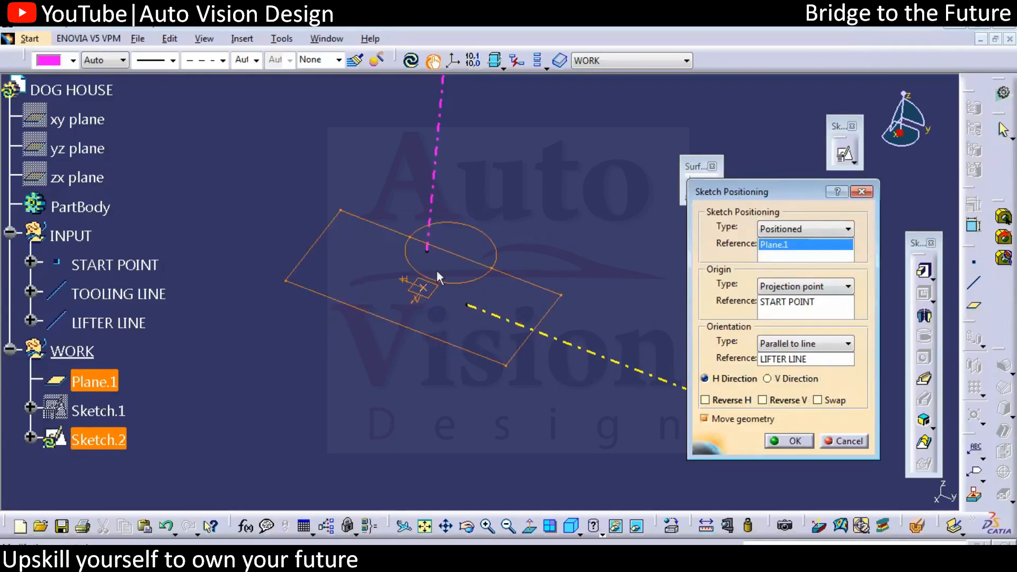
{"action": "left_click", "coordinate": [776, 436]}
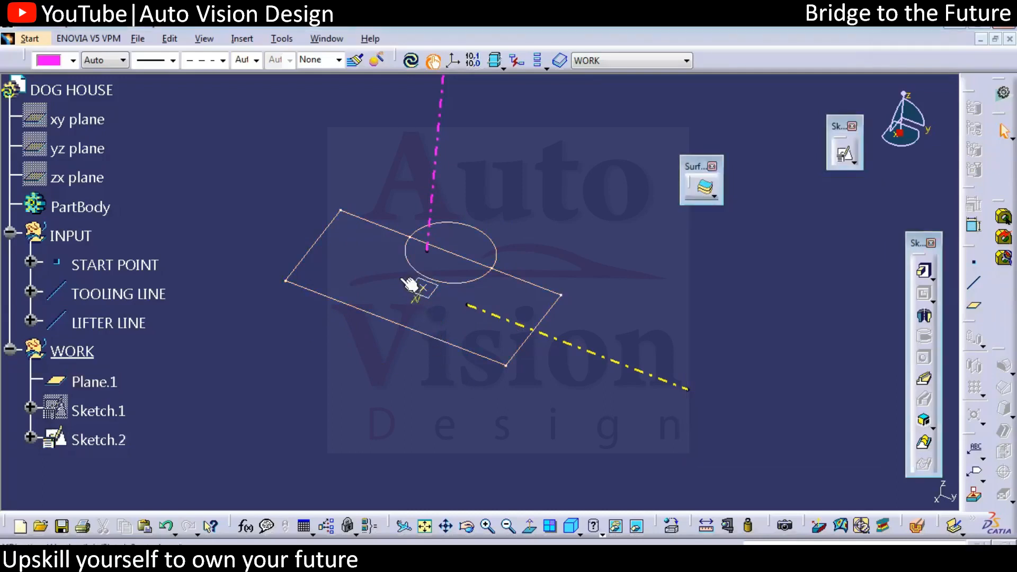
{"action": "double_click", "coordinate": [95, 439]}
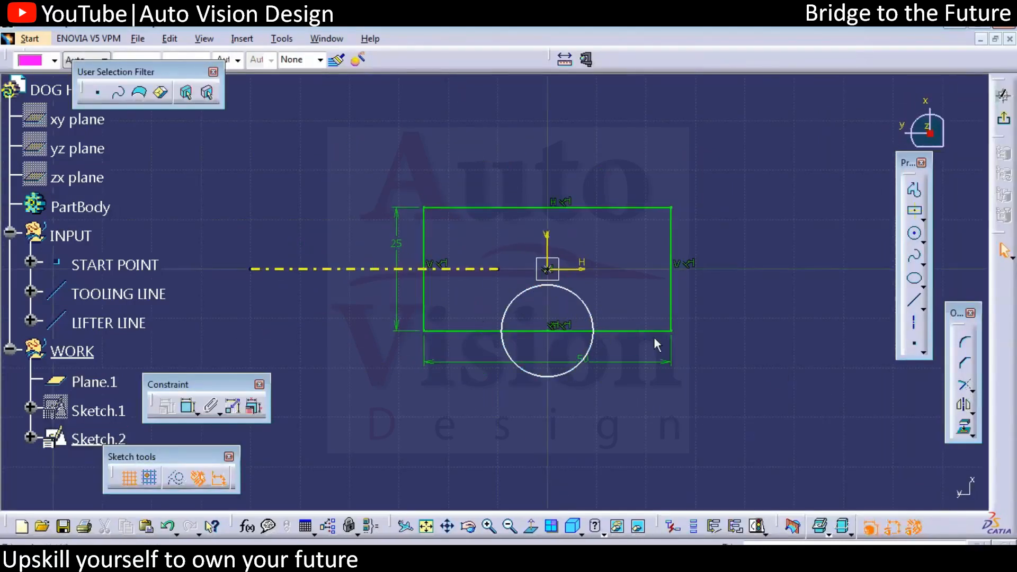
{"action": "left_click", "coordinate": [588, 339]}
{"action": "key", "text": "Return"}
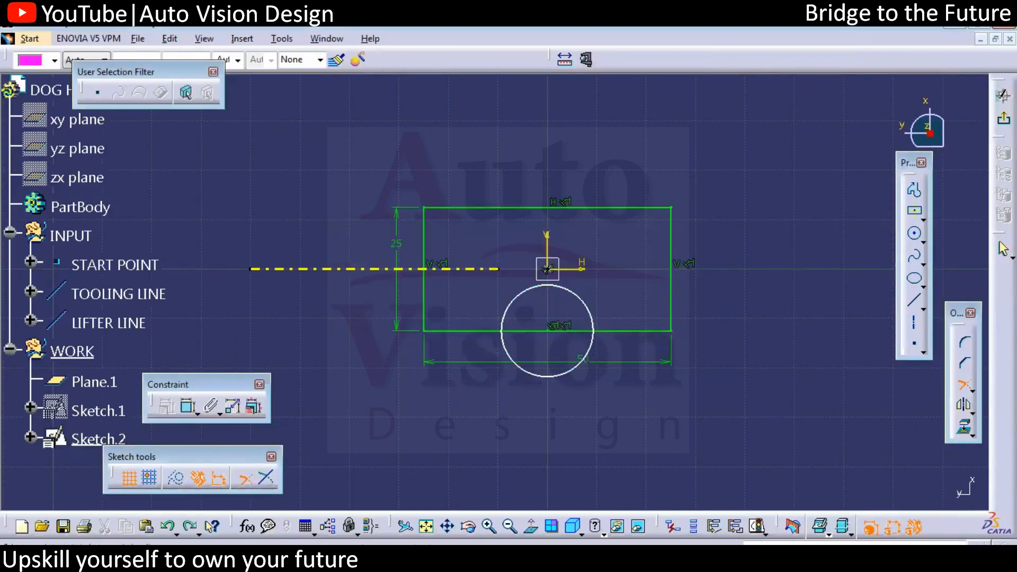
{"action": "left_click", "coordinate": [974, 389]}
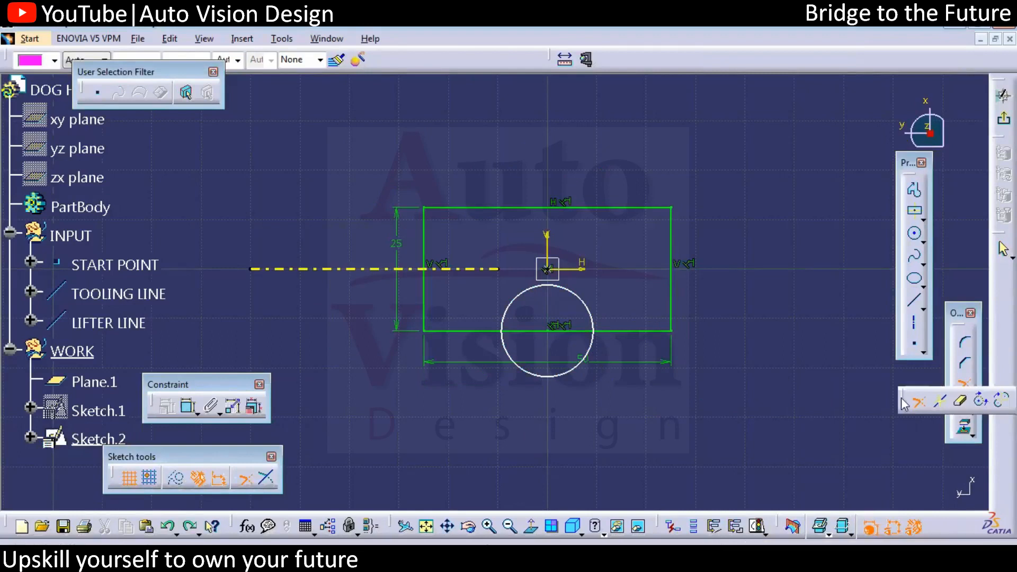
{"action": "left_click", "coordinate": [653, 332]}
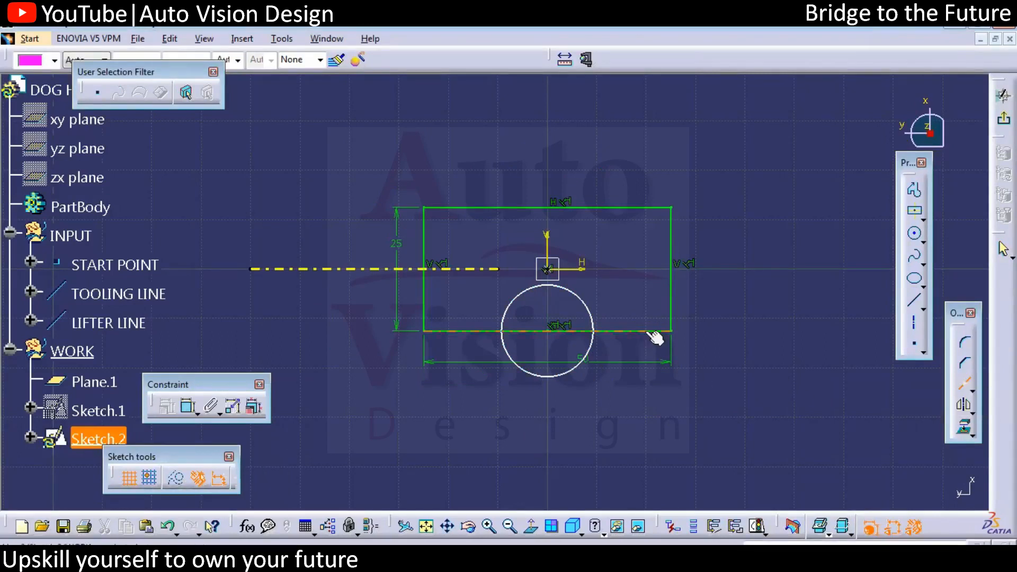
{"action": "left_click", "coordinate": [593, 349]}
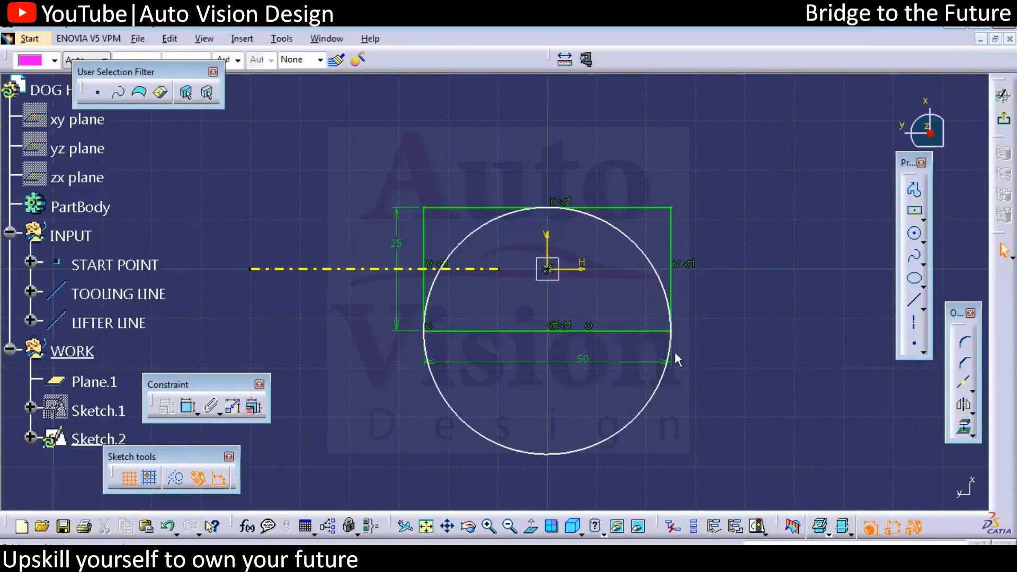
{"action": "key", "text": "ctrl+z"}
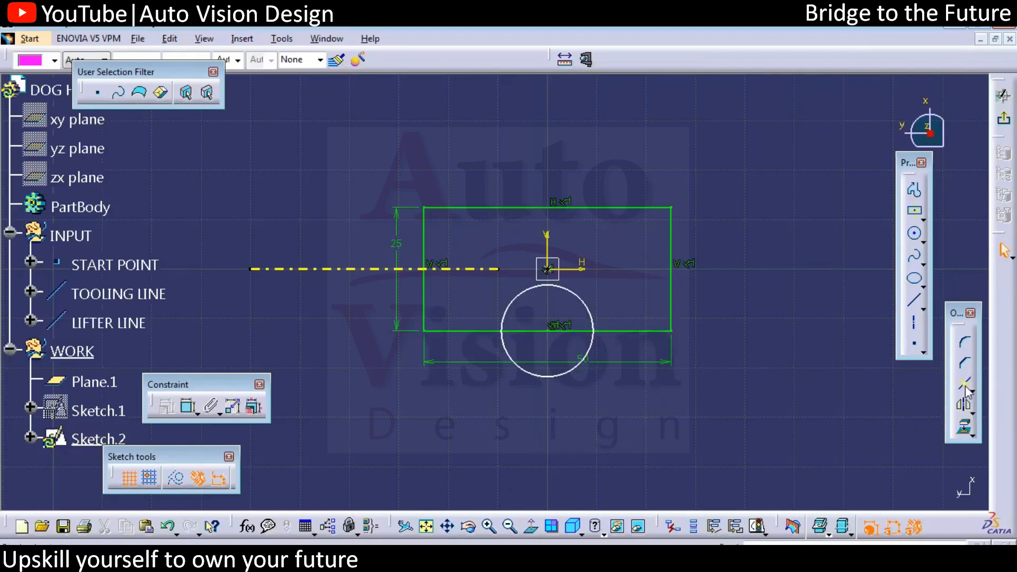
Step: Break the rectangle's lower edge where it meets the circle, converting the edge's length constraint into a distance
{"action": "left_click", "coordinate": [963, 391]}
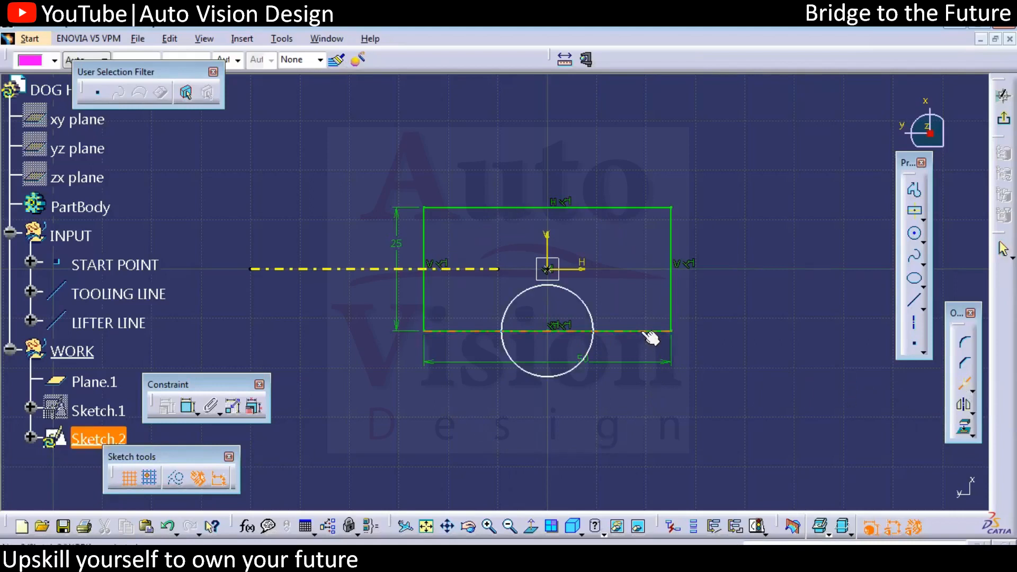
{"action": "left_click", "coordinate": [618, 332]}
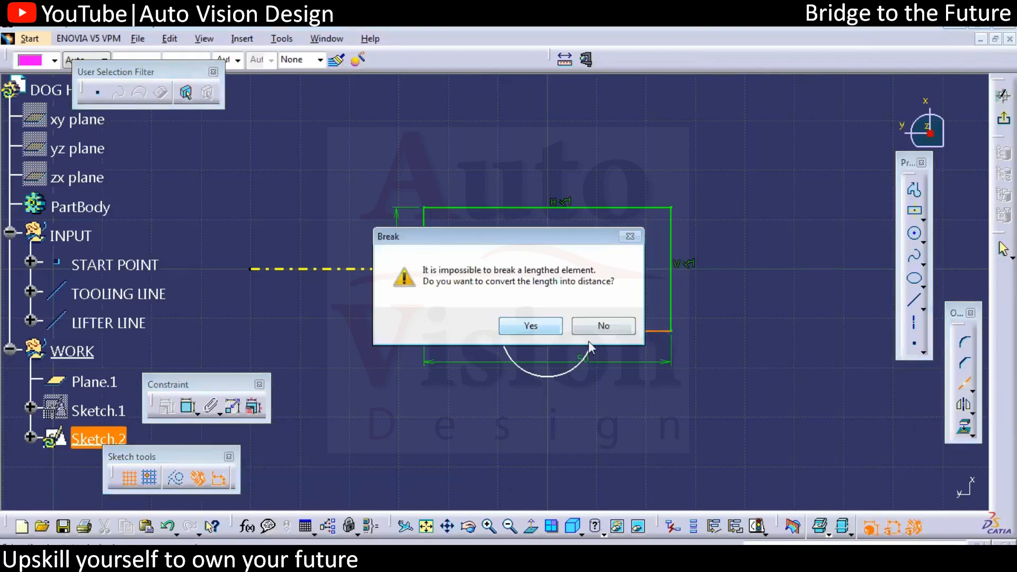
{"action": "key", "text": "Return"}
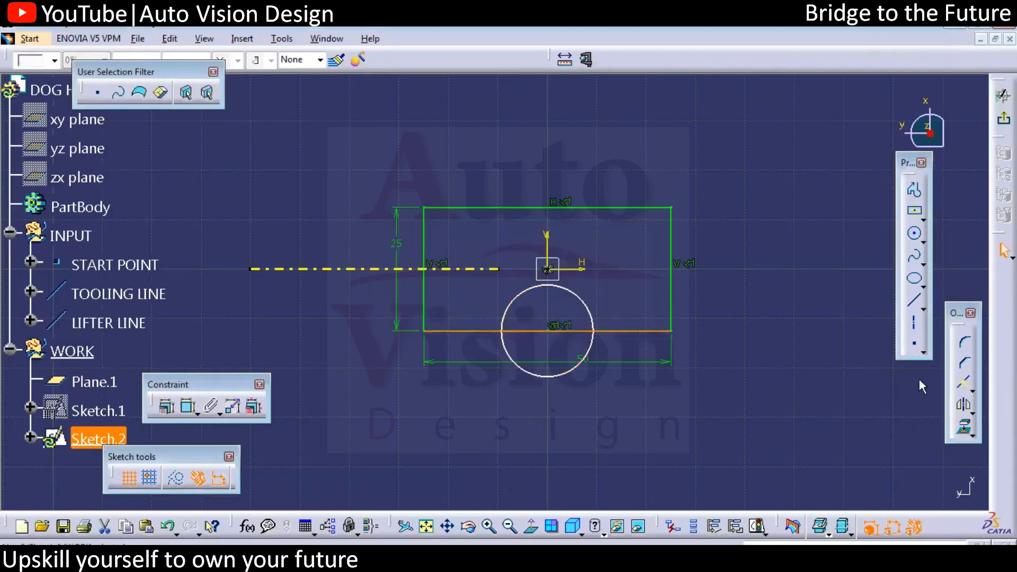
{"action": "left_click", "coordinate": [622, 335]}
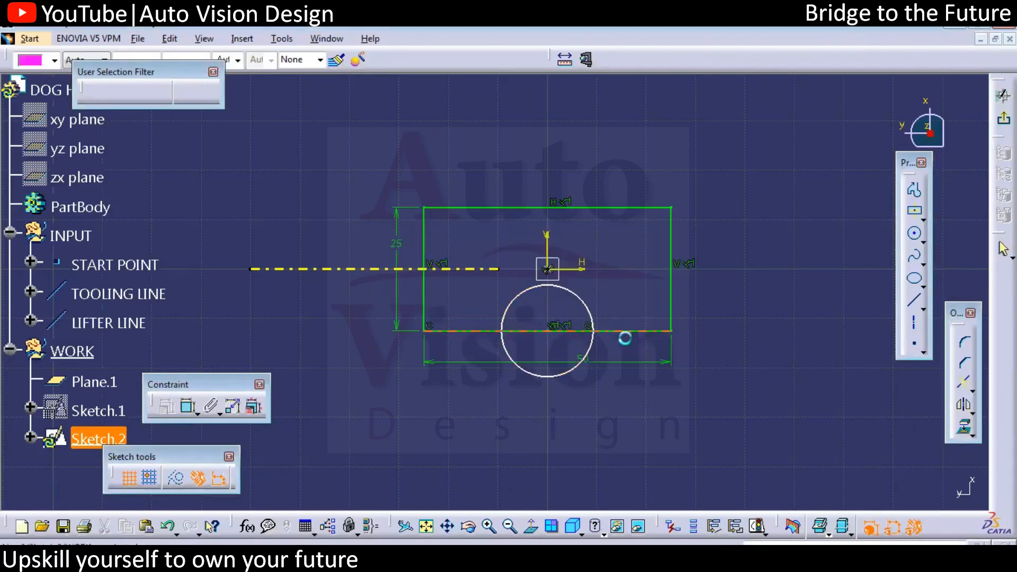
Step: Trim the rectangle's lower edge to the segment inside the circle and the circle to its lower arc, trimming only the first element
{"action": "left_click", "coordinate": [972, 391]}
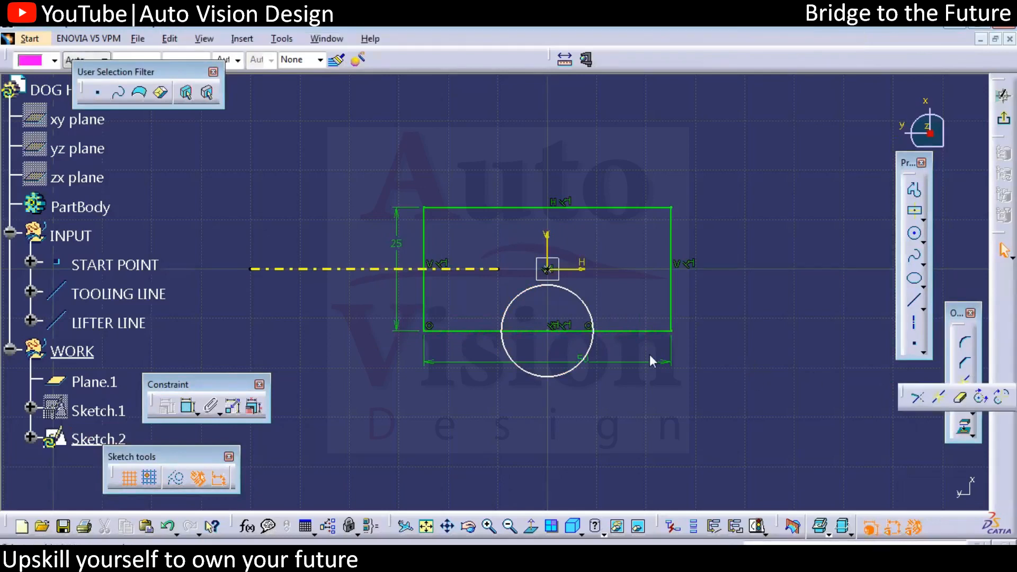
{"action": "left_click", "coordinate": [653, 332]}
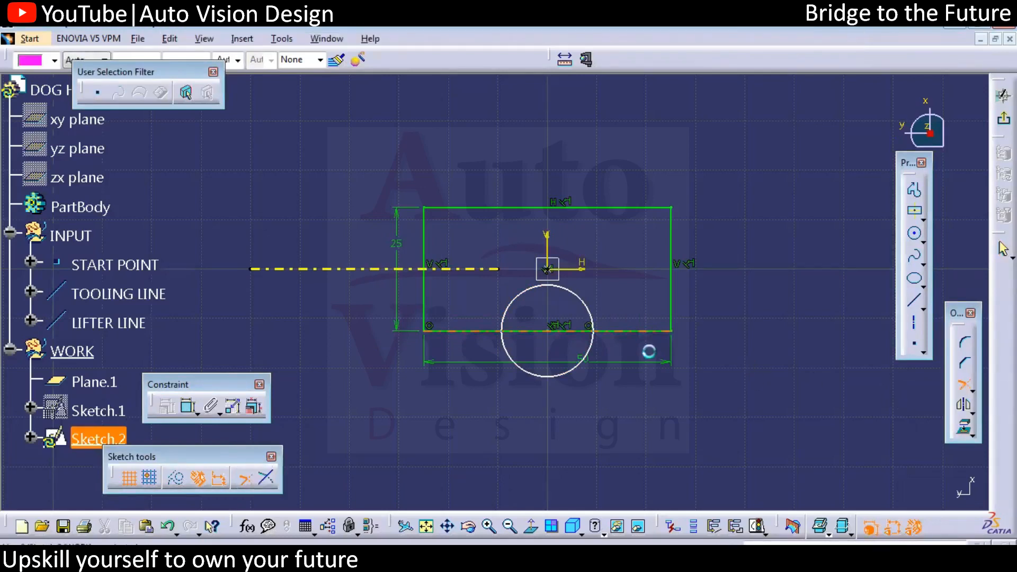
{"action": "left_click", "coordinate": [957, 385]}
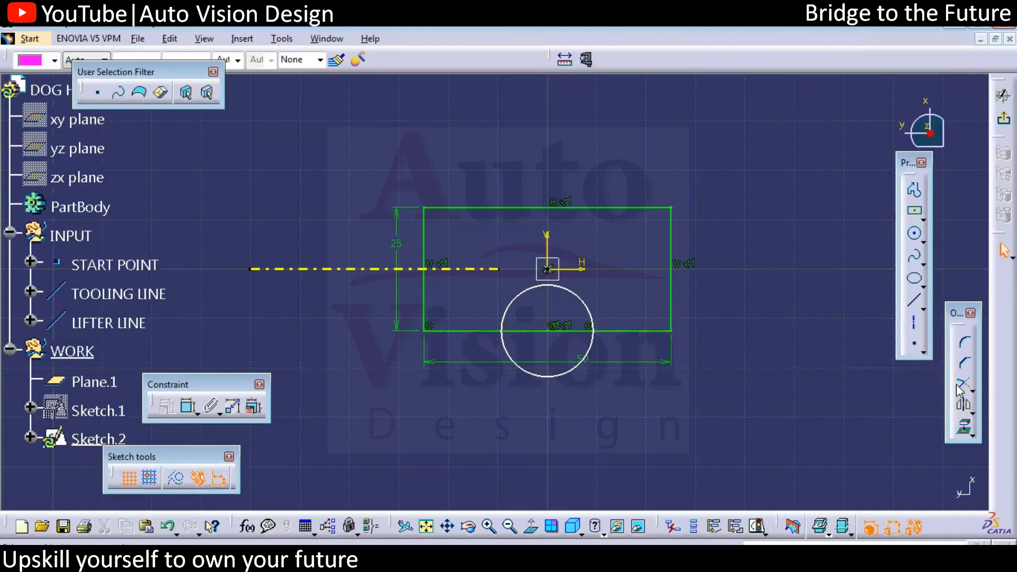
{"action": "left_click", "coordinate": [267, 479]}
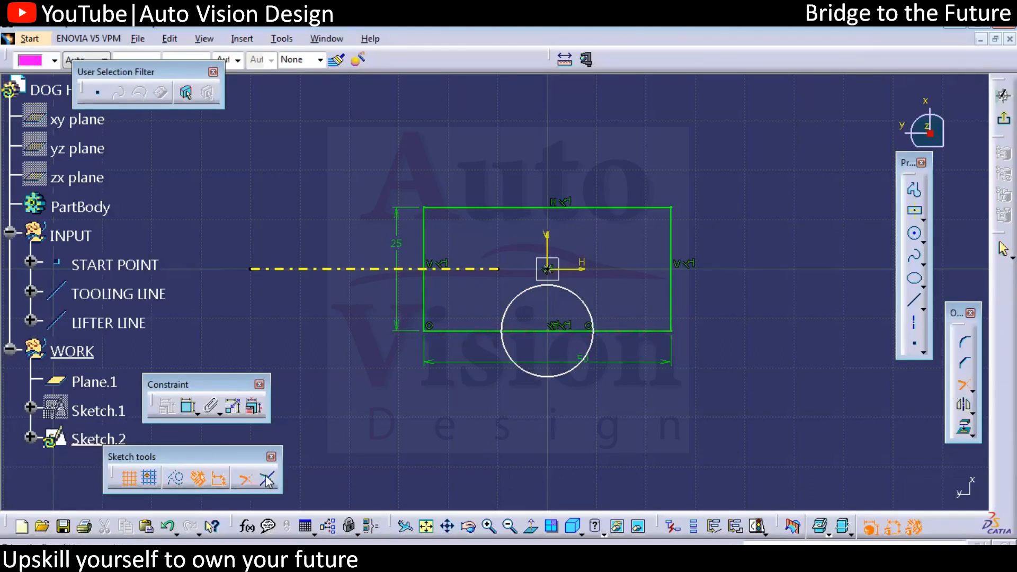
{"action": "left_click", "coordinate": [547, 339]}
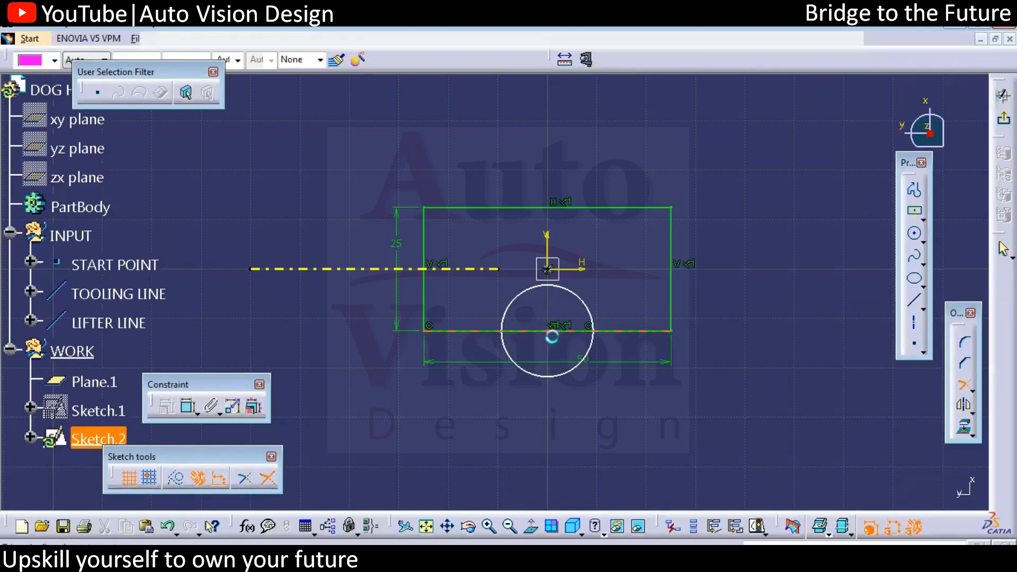
{"action": "left_click", "coordinate": [508, 347]}
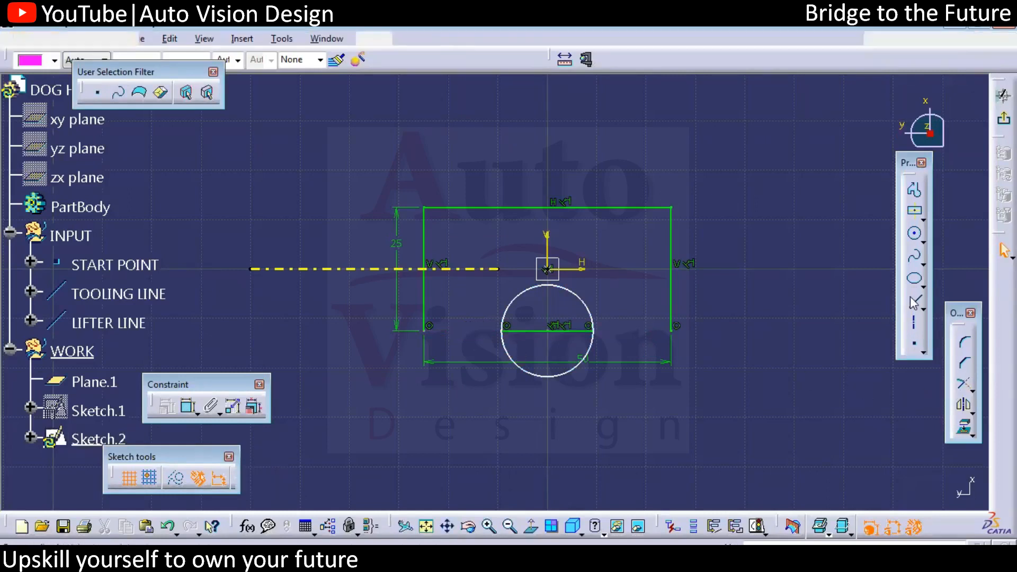
{"action": "left_click", "coordinate": [571, 377]}
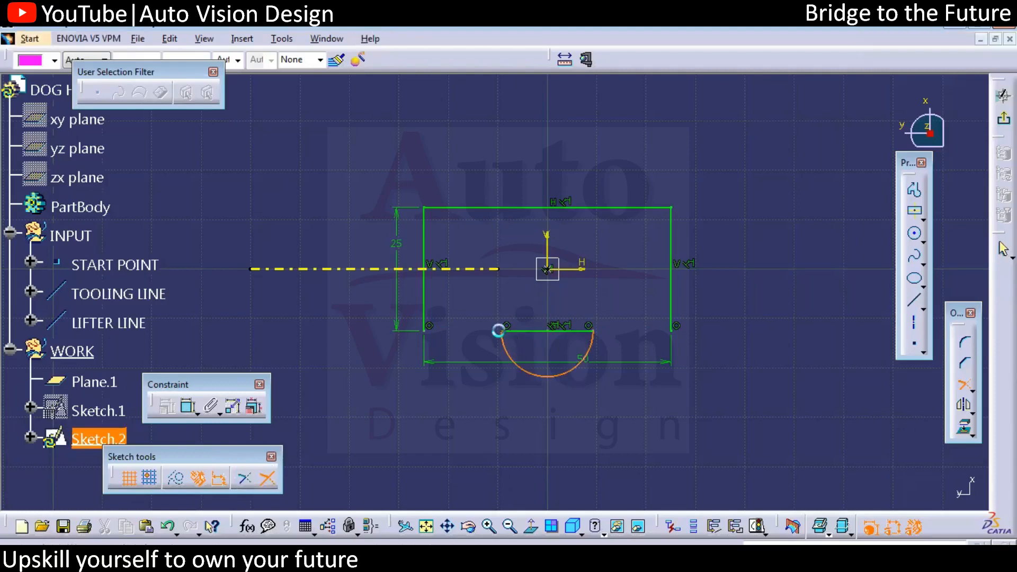
{"action": "left_click", "coordinate": [498, 330]}
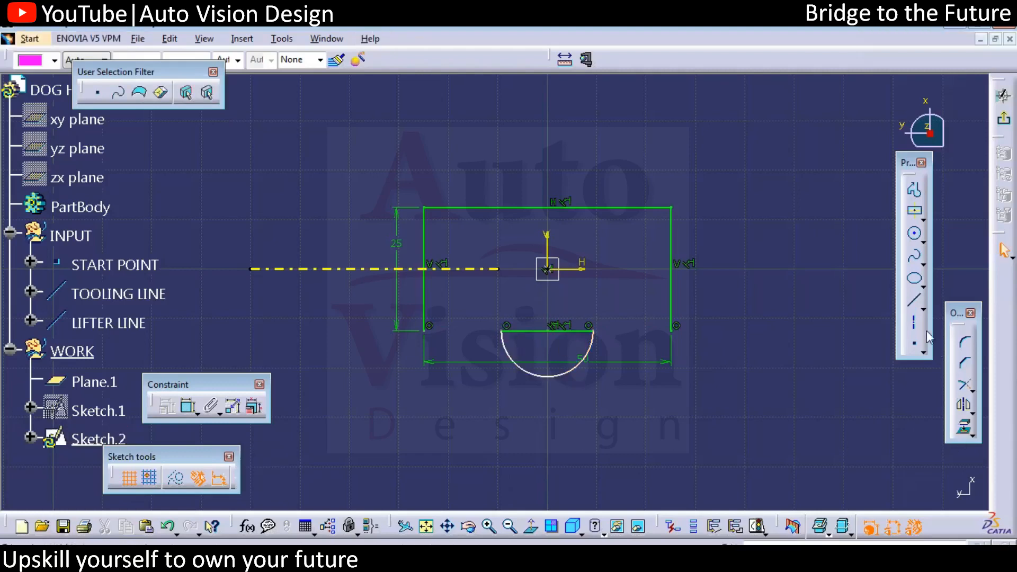
Step: Draw horizontal lines about 15.7 mm long from both lower rectangle corners to the arc's ends, and make the middle segment a construction element
{"action": "left_click", "coordinate": [676, 326]}
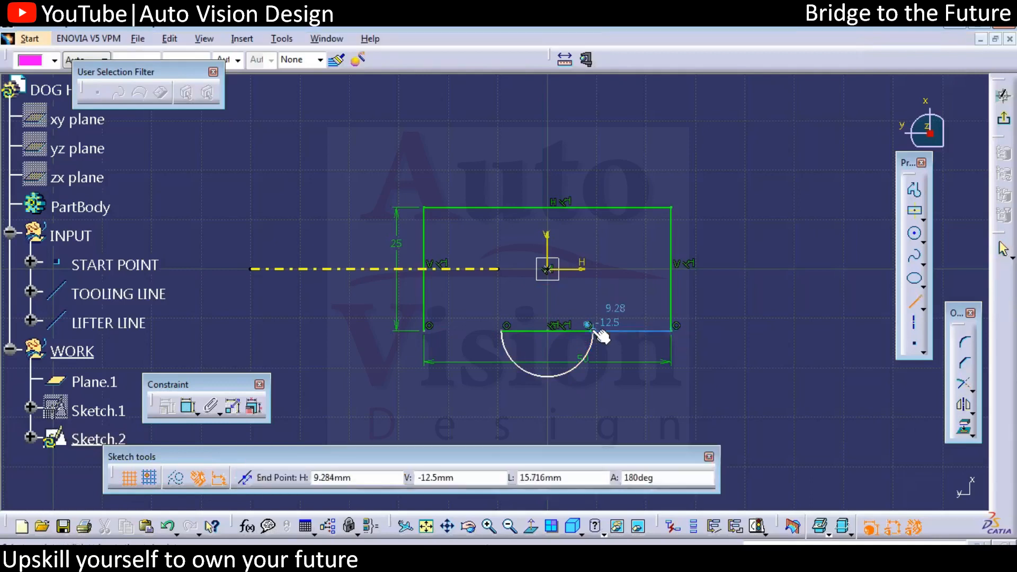
{"action": "left_click", "coordinate": [602, 331]}
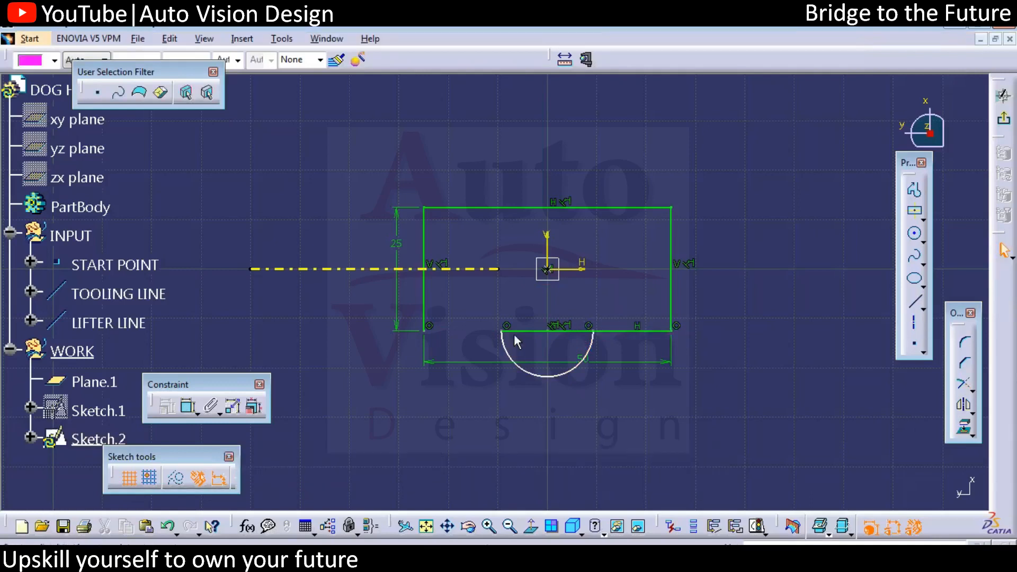
{"action": "key", "text": "l"}
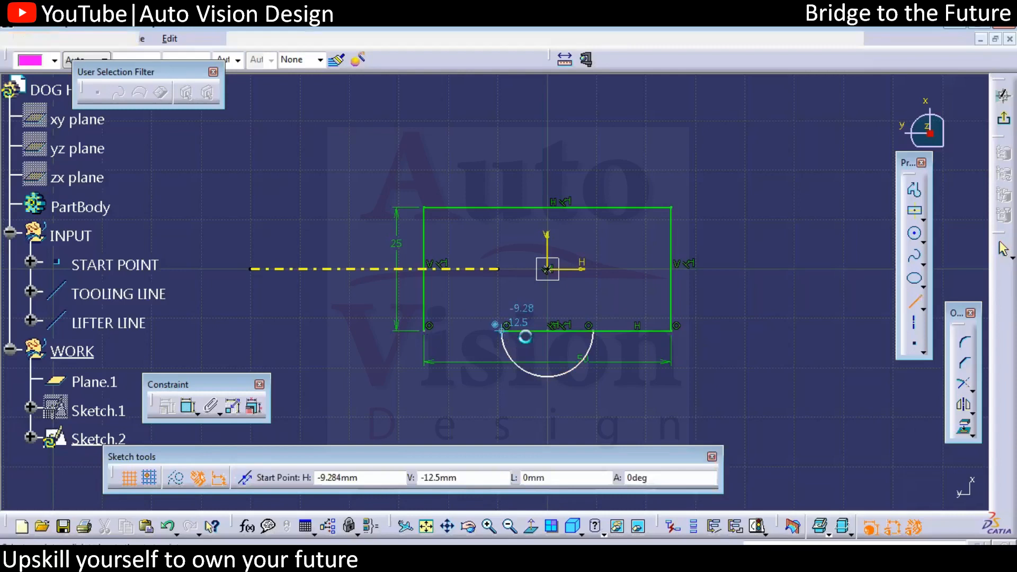
{"action": "left_click", "coordinate": [958, 142]}
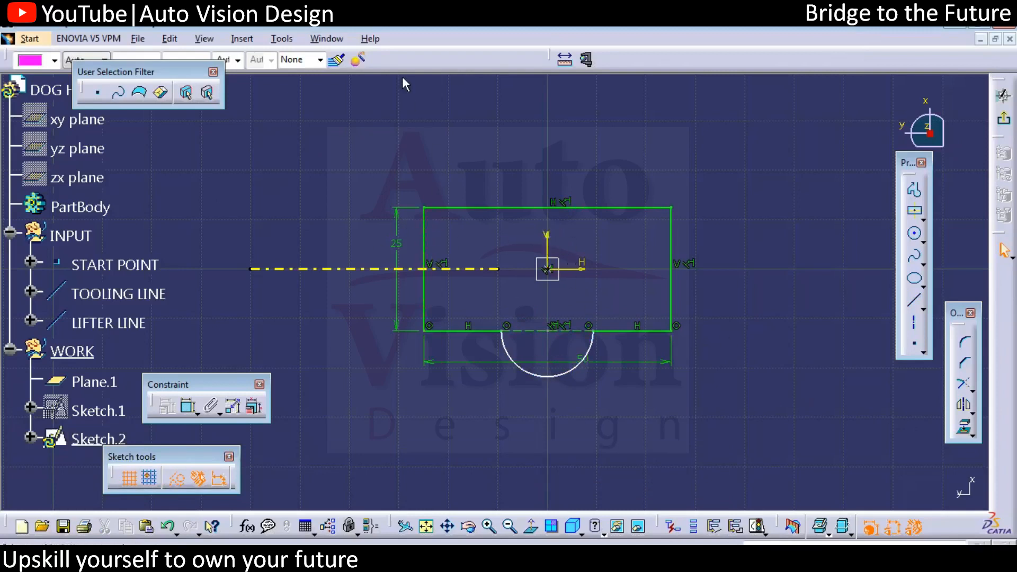
{"action": "mouse_move", "coordinate": [550, 262]}
{"action": "left_mouse_down"}
{"action": "mouse_move", "coordinate": [551, 179]}
{"action": "mouse_move", "coordinate": [571, 202]}
{"action": "left_mouse_up"}
{"action": "left_click_drag", "start_coordinate": [502, 151], "coordinate": [523, 185]}
{"action": "left_click_drag", "start_coordinate": [551, 147], "coordinate": [523, 185]}
{"action": "left_click_drag", "start_coordinate": [551, 266], "coordinate": [656, 268]}
{"action": "left_click_drag", "start_coordinate": [635, 284], "coordinate": [657, 269]}
{"action": "left_click_drag", "start_coordinate": [620, 214], "coordinate": [622, 250]}
{"action": "mouse_move", "coordinate": [619, 240]}
{"action": "left_mouse_down"}
{"action": "mouse_move", "coordinate": [639, 226]}
{"action": "mouse_move", "coordinate": [638, 249]}
{"action": "left_mouse_up"}
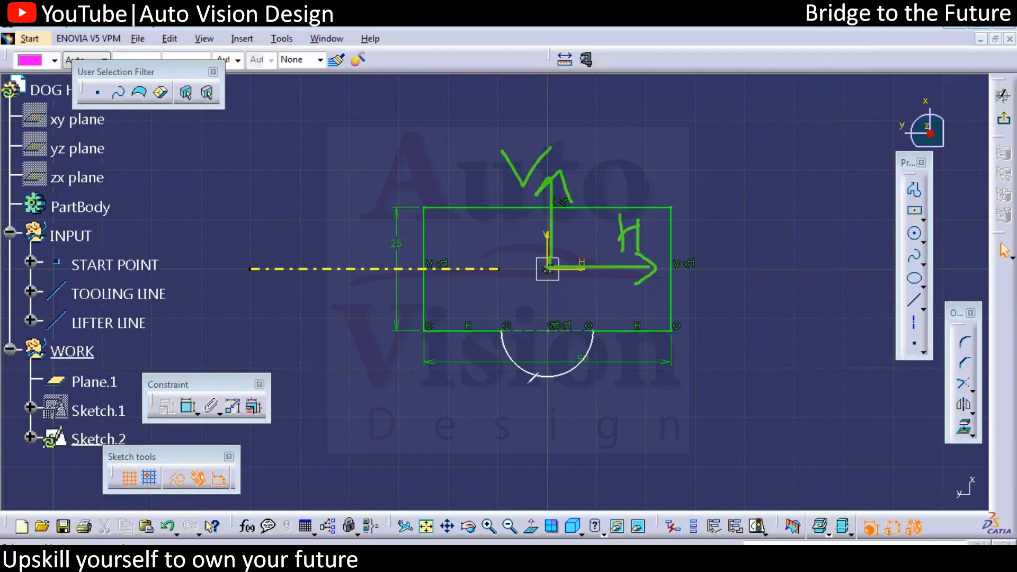
{"action": "mouse_move", "coordinate": [515, 210]}
{"action": "left_mouse_down"}
{"action": "mouse_move", "coordinate": [568, 123]}
{"action": "mouse_move", "coordinate": [586, 196]}
{"action": "mouse_move", "coordinate": [655, 205]}
{"action": "left_mouse_up"}
{"action": "left_click_drag", "start_coordinate": [422, 207], "coordinate": [513, 207]}
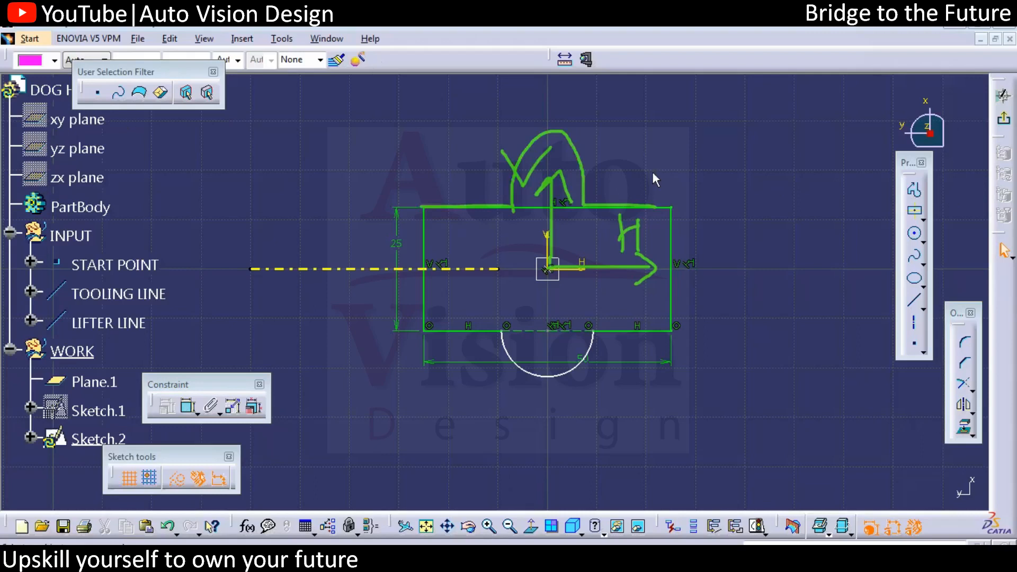
{"action": "key", "text": "Escape"}
Step: Exit Sketch.2, reopen it to compare the arc's side with the H and V axes, and exit the sketch again
{"action": "left_click", "coordinate": [1004, 119]}
{"action": "left_click", "coordinate": [506, 253]}
{"action": "left_click", "coordinate": [461, 229]}
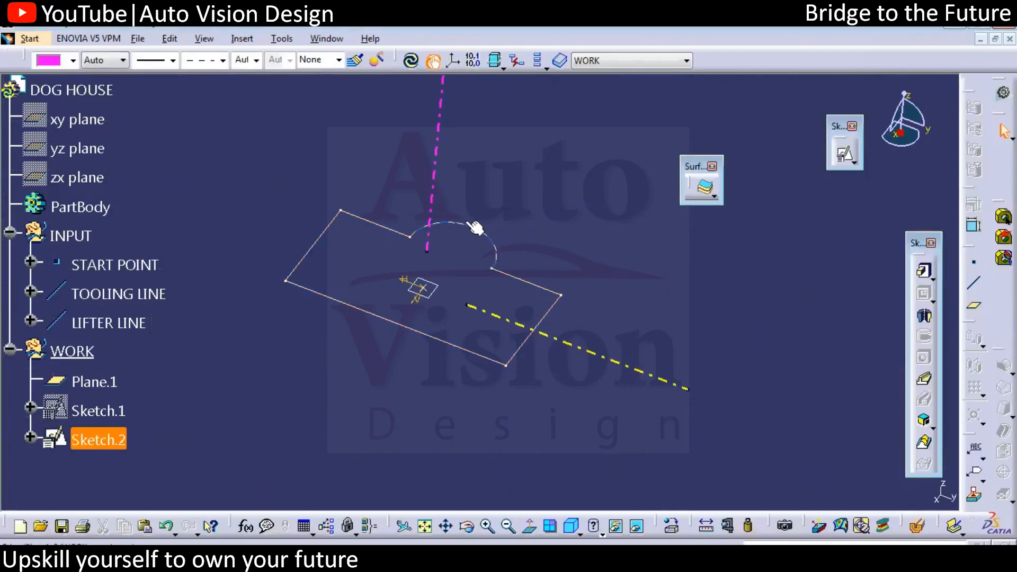
{"action": "double_click", "coordinate": [475, 228]}
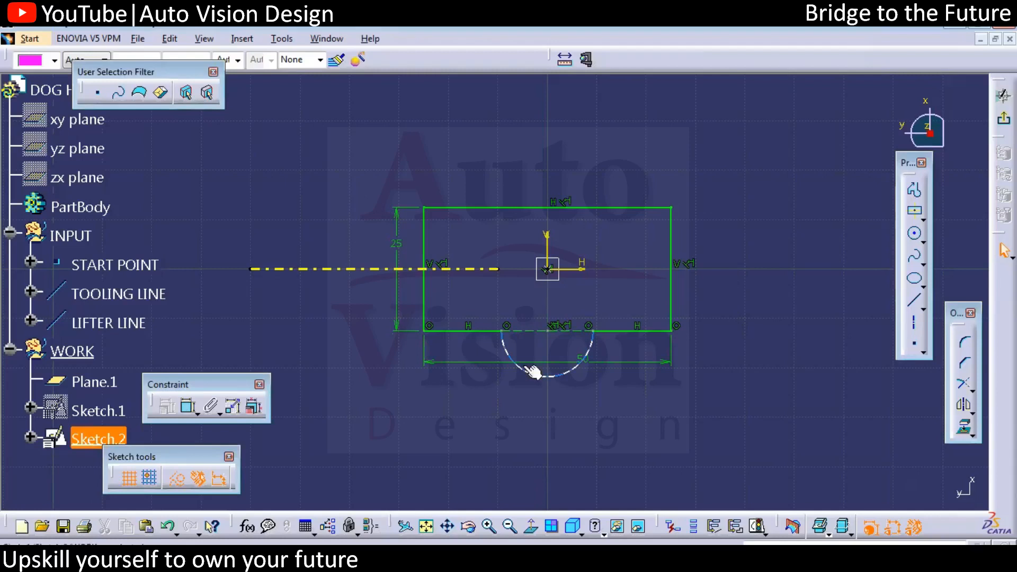
{"action": "left_click", "coordinate": [95, 439]}
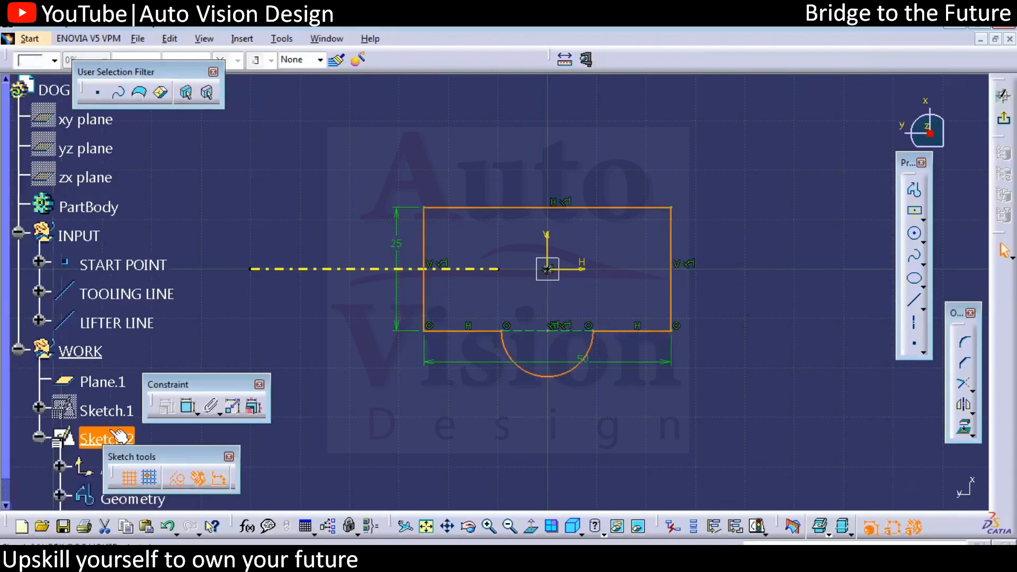
{"action": "left_click", "coordinate": [1005, 120]}
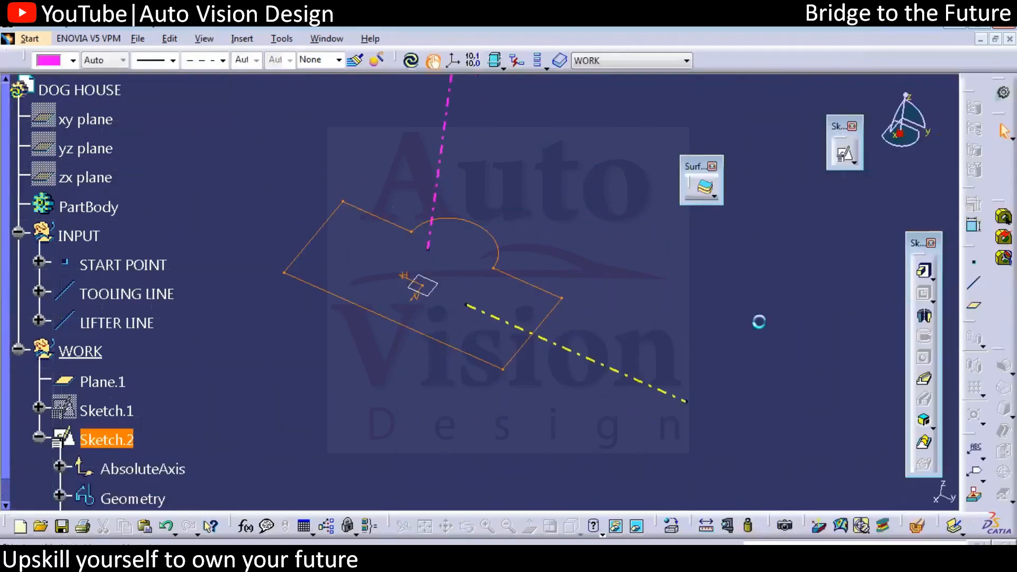
Step: Reposition the finished profile of Sketch.2 through its sketch support, using H Direction along LIFTER LINE with Reverse H and Reverse V off
{"action": "right_click", "coordinate": [115, 437]}
{"action": "left_click", "coordinate": [325, 447]}
{"action": "left_click", "coordinate": [766, 378]}
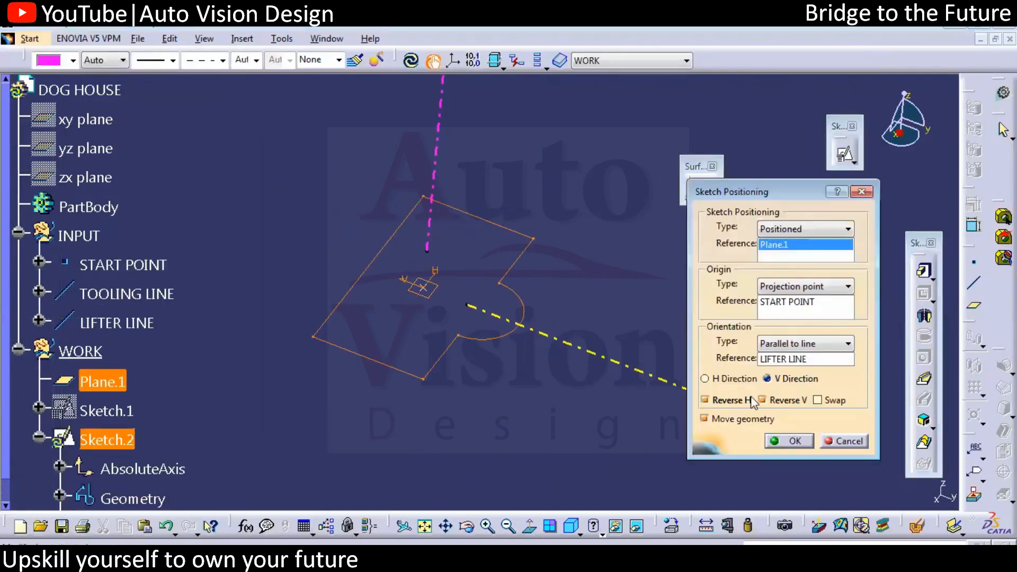
{"action": "left_click", "coordinate": [746, 378]}
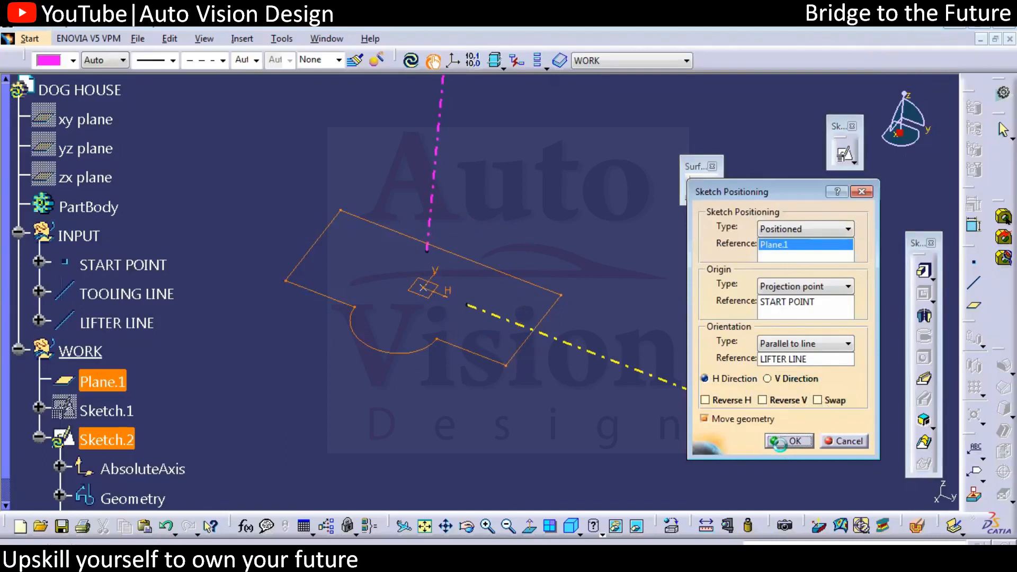
Step: Accept the sketch positioning, reopen Sketch.2 and delete the lower arc together with the lower edge segments
{"action": "left_click", "coordinate": [781, 445]}
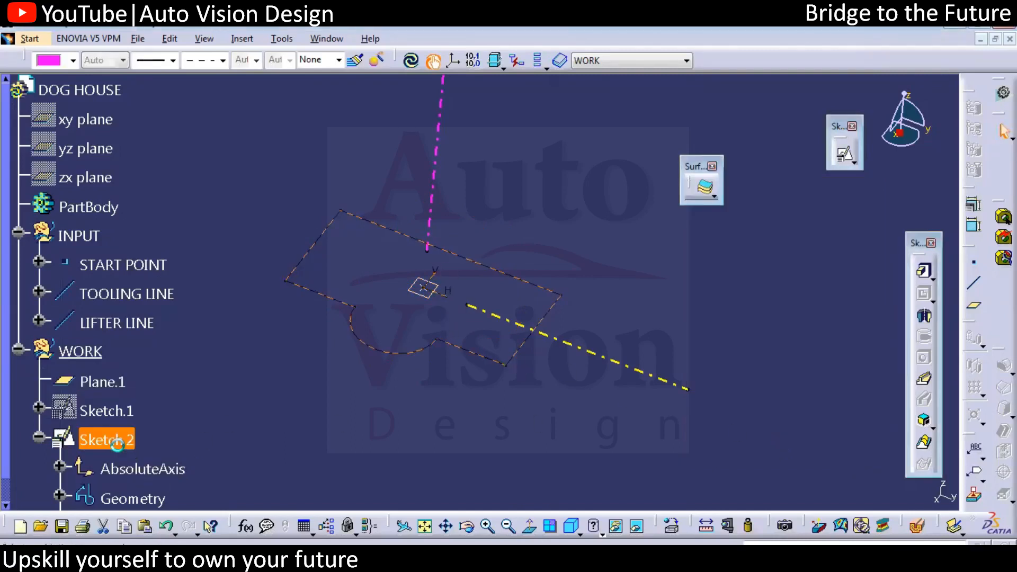
{"action": "double_click", "coordinate": [106, 439]}
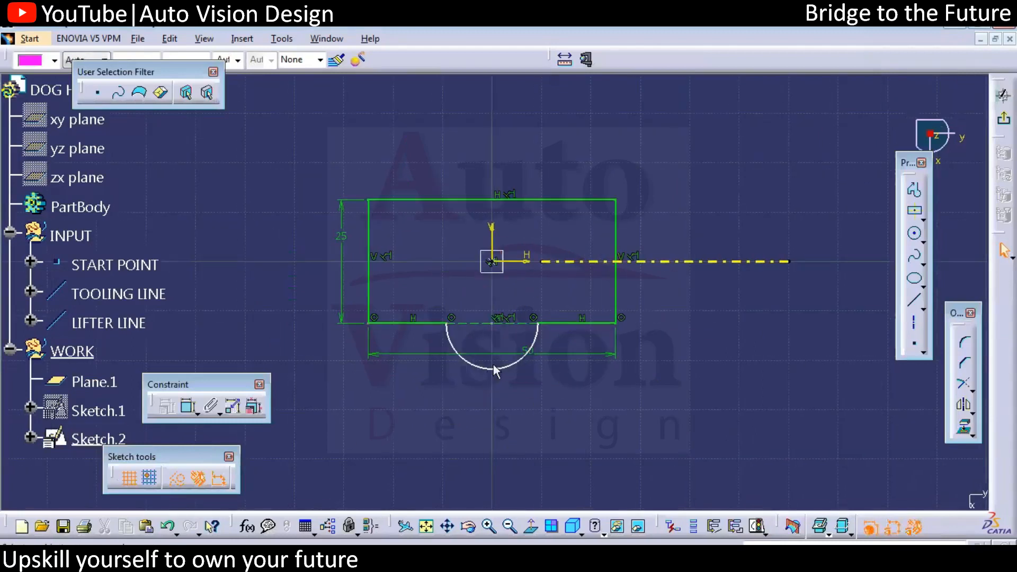
{"action": "left_click_drag", "start_coordinate": [398, 297], "coordinate": [574, 386]}
{"action": "key", "text": "Delete"}
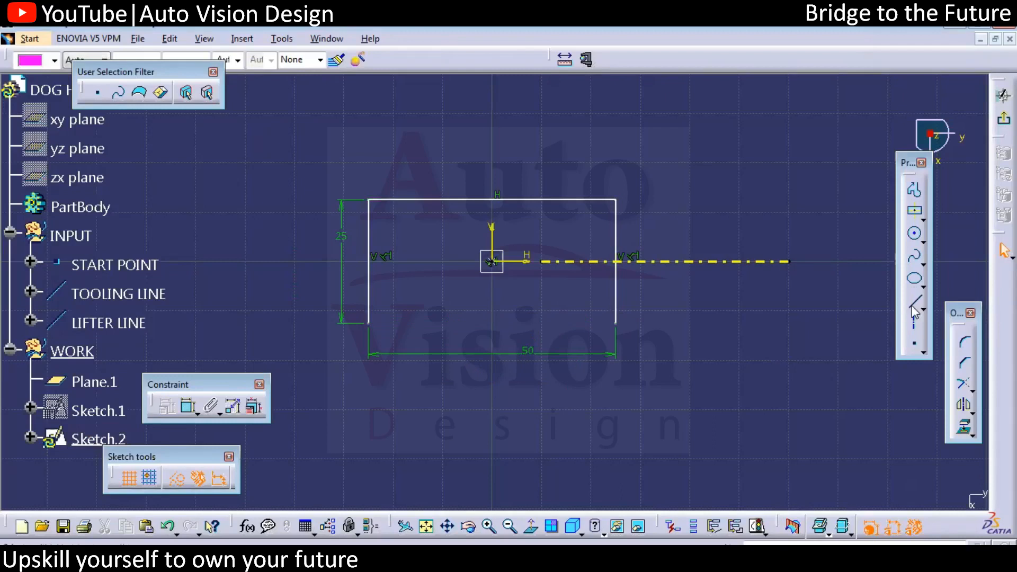
Step: Close the rectangle's lower side with a 50 mm horizontal line and draw a circle of about 8.9 mm radius centred on the upper edge's midpoint
{"action": "left_click", "coordinate": [615, 323]}
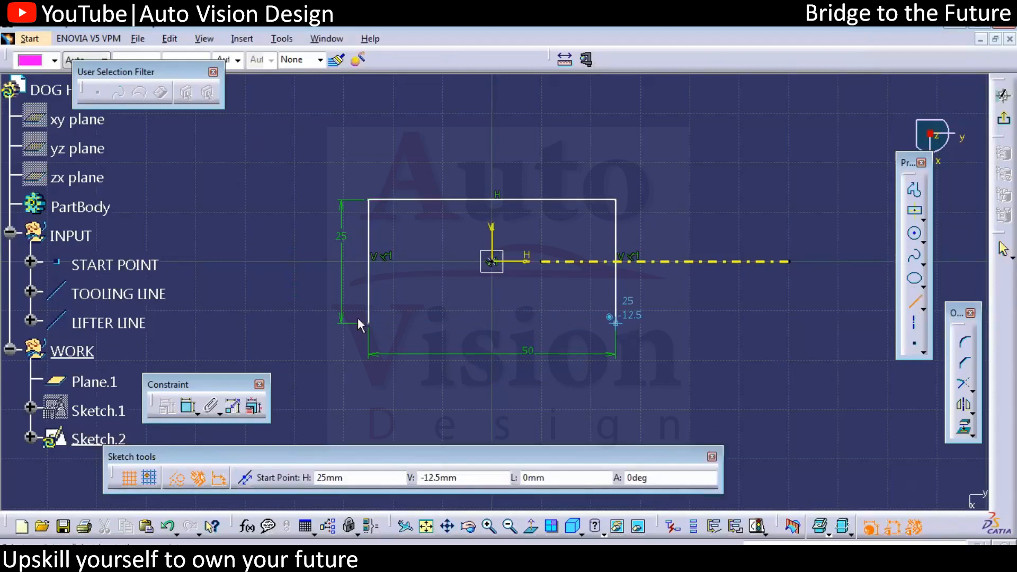
{"action": "left_click", "coordinate": [368, 323]}
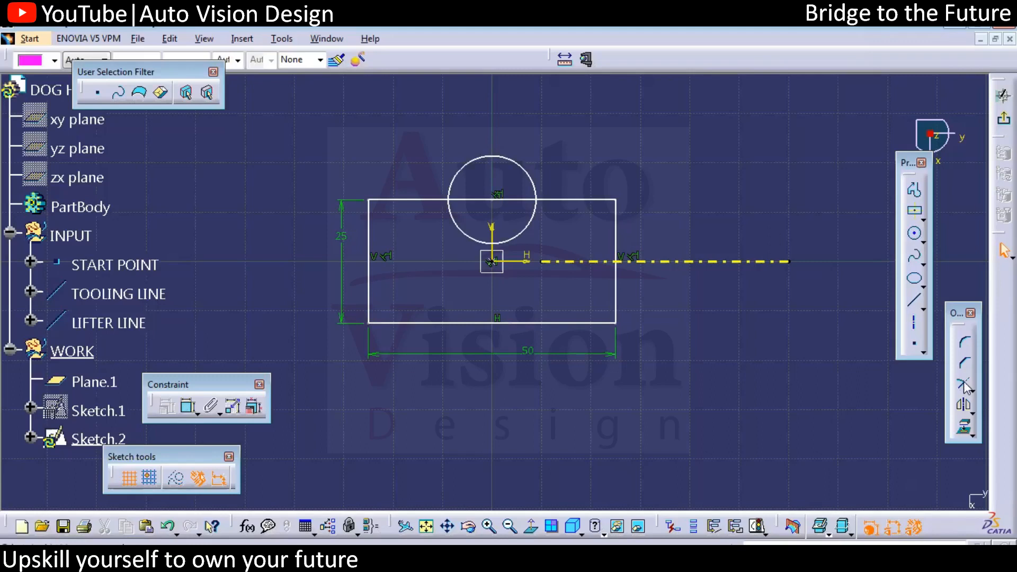
Step: Try to trim the rectangle's upper edge and the circle against each other, and undo the trim
{"action": "left_click", "coordinate": [964, 384]}
{"action": "left_click", "coordinate": [581, 199]}
{"action": "left_click", "coordinate": [529, 174]}
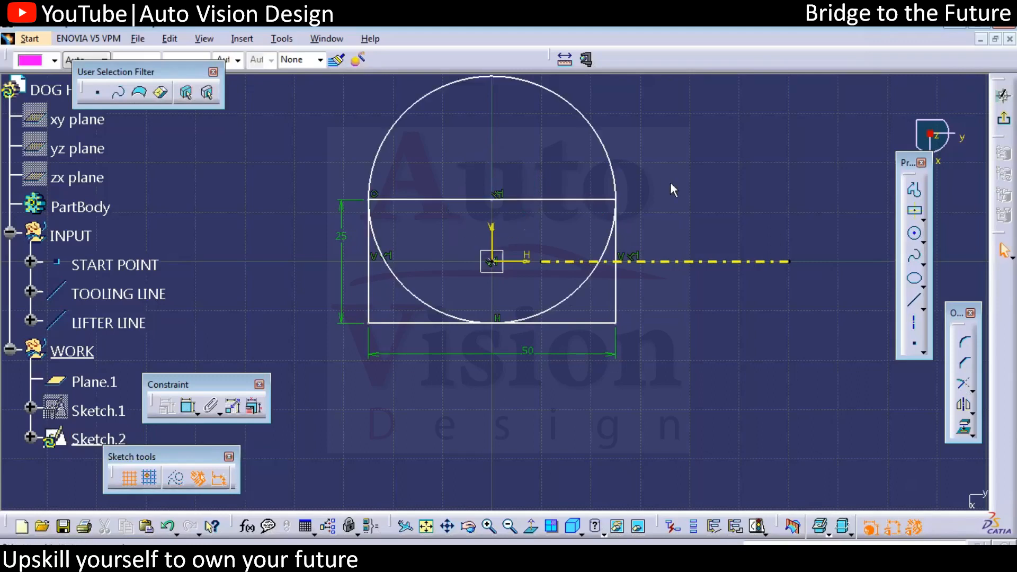
{"action": "key", "text": "ctrl+z"}
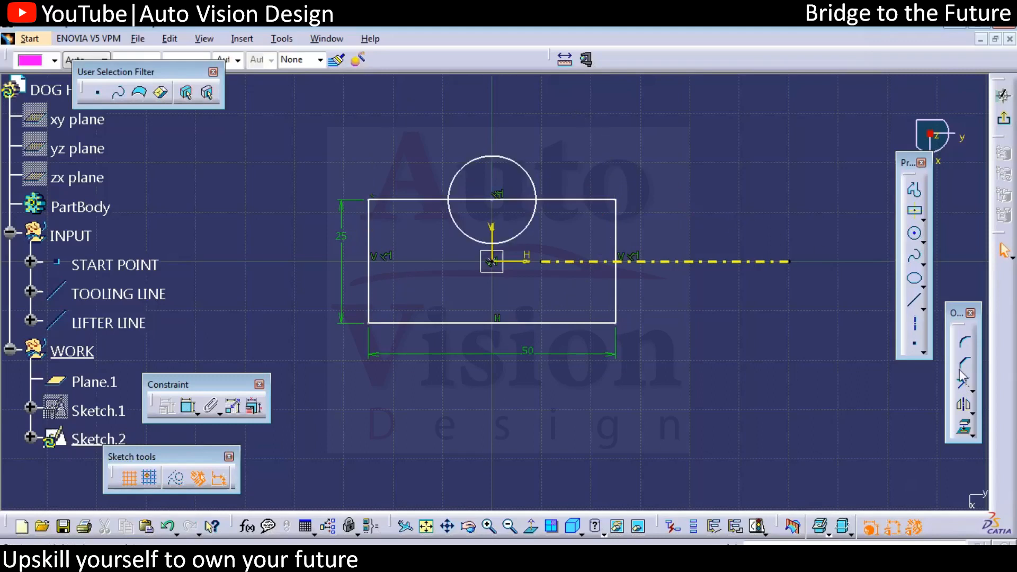
Step: Quick-trim away the circle's lower arc and the upper-edge segment inside the circle, accepting the change to the middle point constraint
{"action": "left_click", "coordinate": [971, 392]}
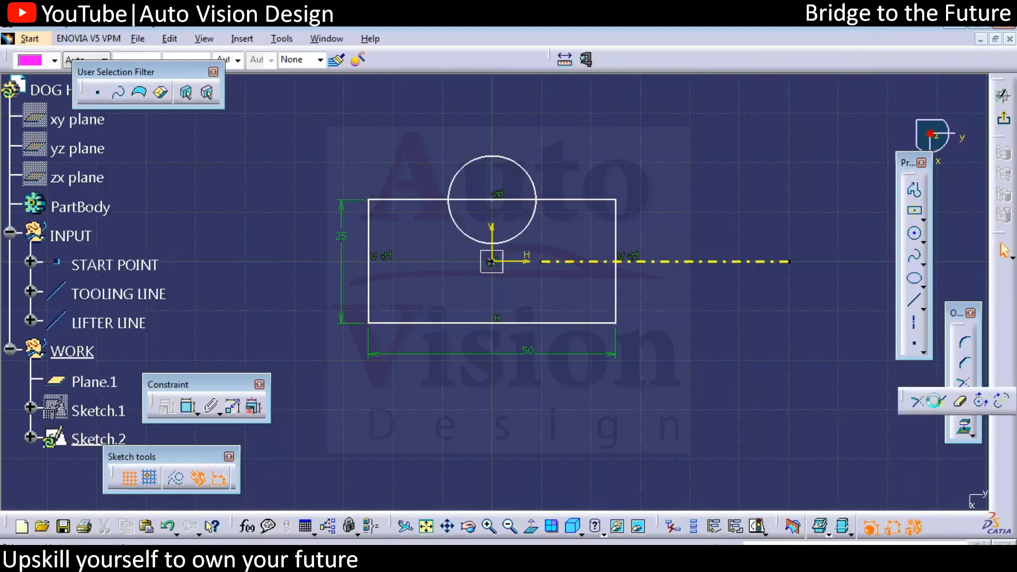
{"action": "left_click", "coordinate": [934, 400]}
{"action": "left_click", "coordinate": [972, 386]}
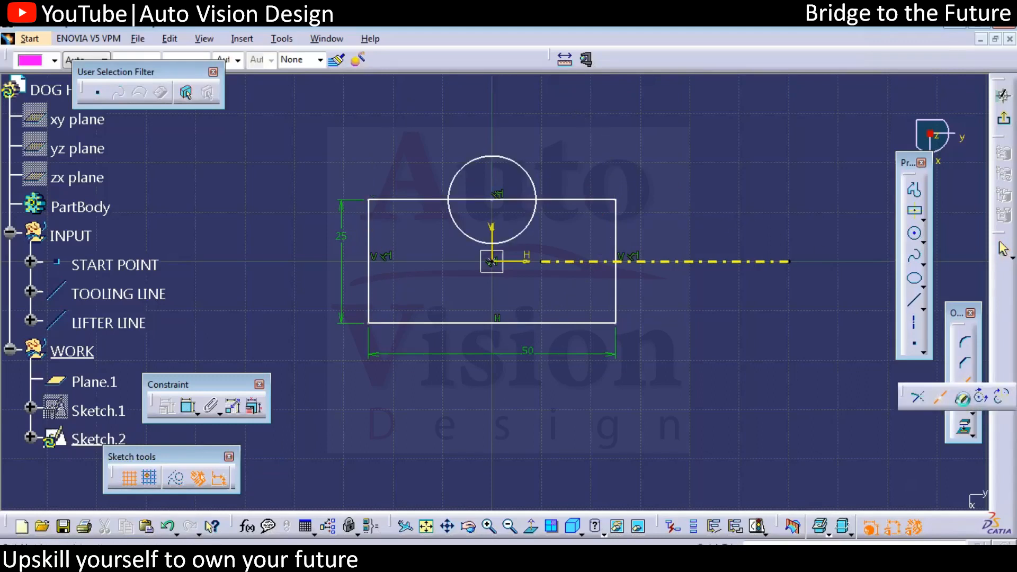
{"action": "left_click", "coordinate": [917, 397]}
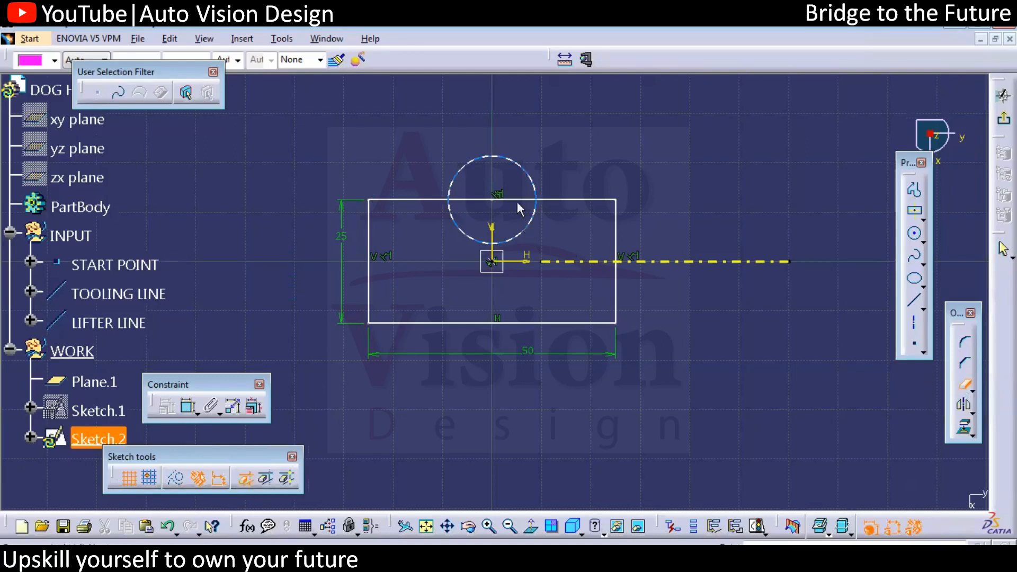
{"action": "left_click", "coordinate": [527, 227]}
{"action": "left_click", "coordinate": [964, 385]}
{"action": "left_click", "coordinate": [526, 202]}
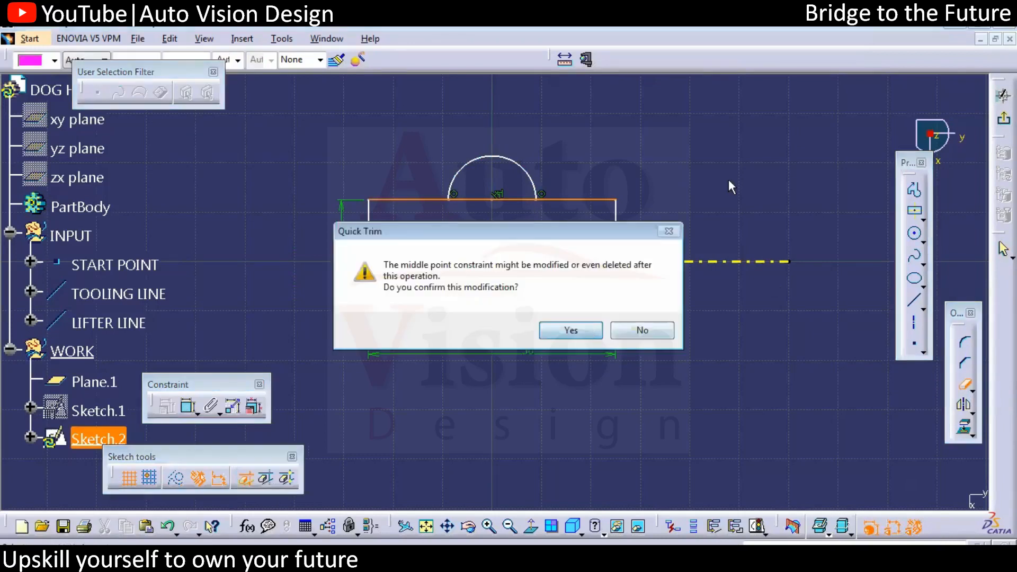
{"action": "key", "text": "Return"}
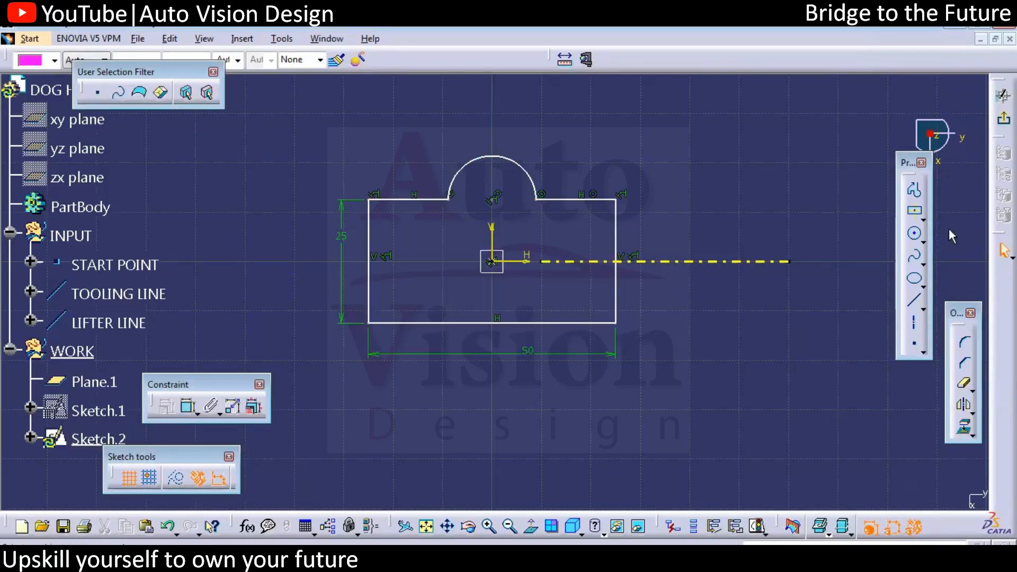
Step: Dimension the distance between the profile's lower edge and the H axis
{"action": "left_click", "coordinate": [188, 406]}
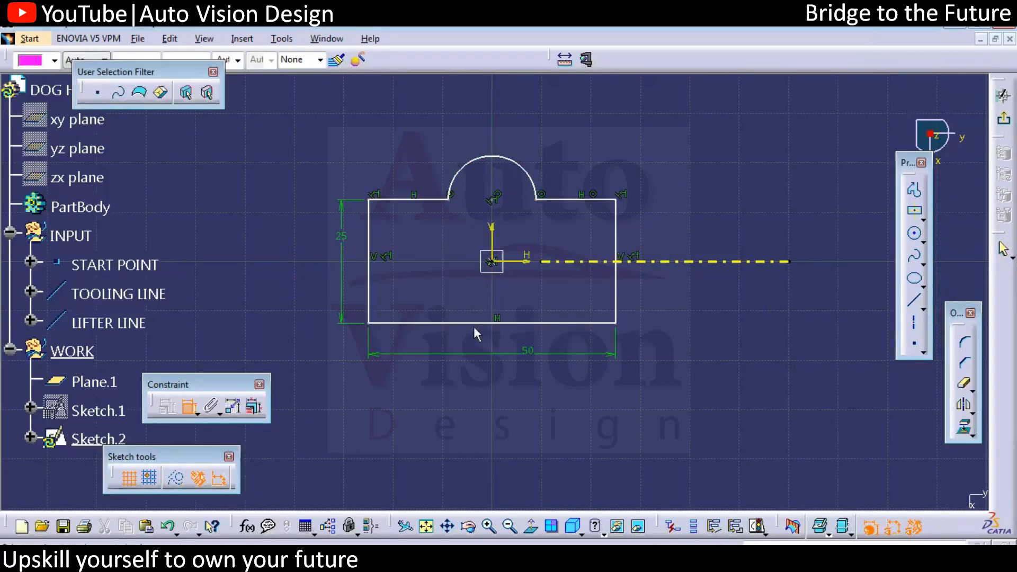
{"action": "left_click", "coordinate": [480, 322]}
{"action": "left_click", "coordinate": [532, 262]}
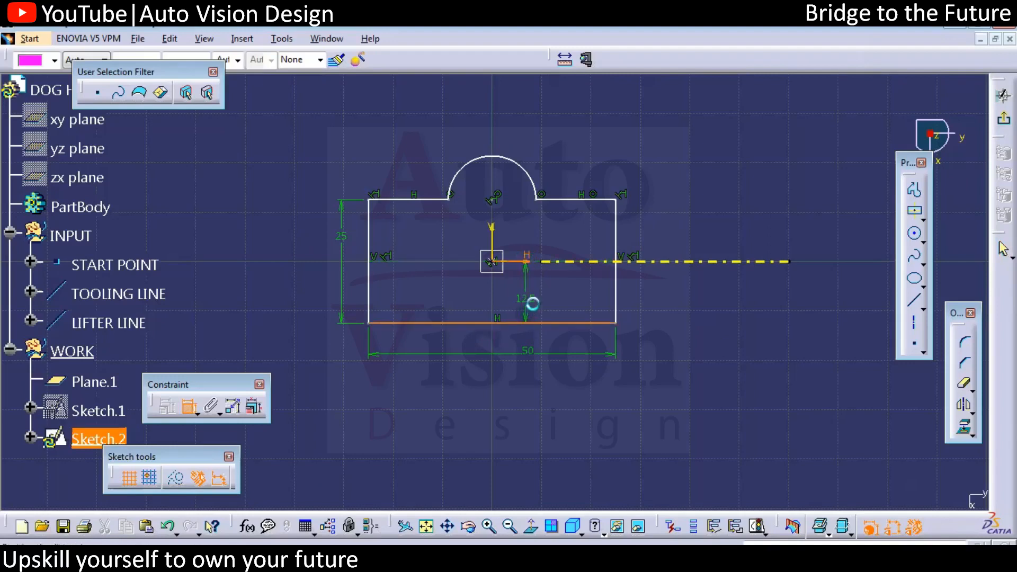
{"action": "left_click", "coordinate": [532, 304]}
Step: Dimension the distance from the profile's right edge to the V axis, and the radius of the upper arc
{"action": "left_click", "coordinate": [185, 406]}
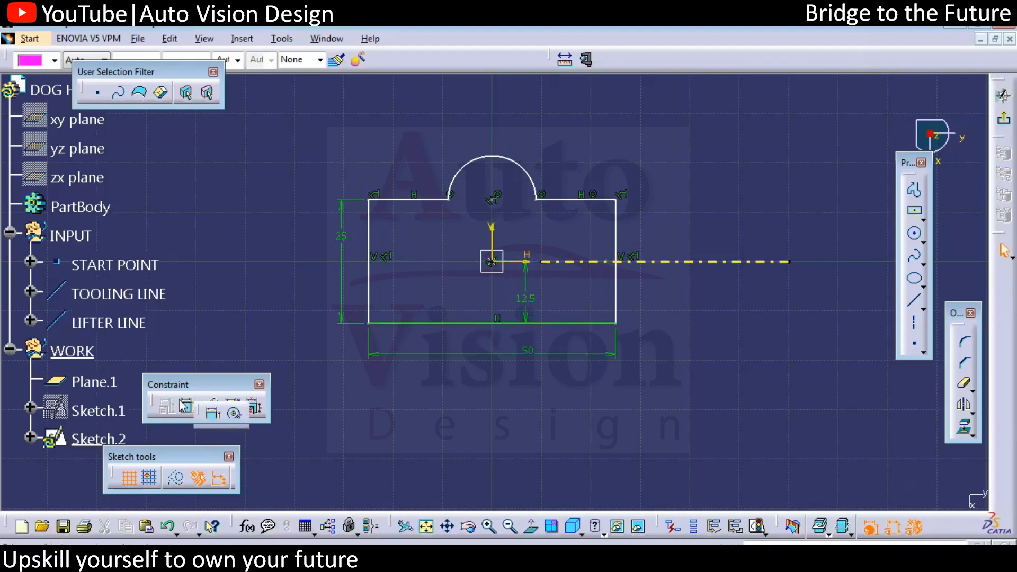
{"action": "left_click", "coordinate": [620, 290]}
{"action": "left_click", "coordinate": [494, 228]}
{"action": "left_click", "coordinate": [551, 228]}
{"action": "left_click", "coordinate": [189, 408]}
{"action": "left_click", "coordinate": [475, 167]}
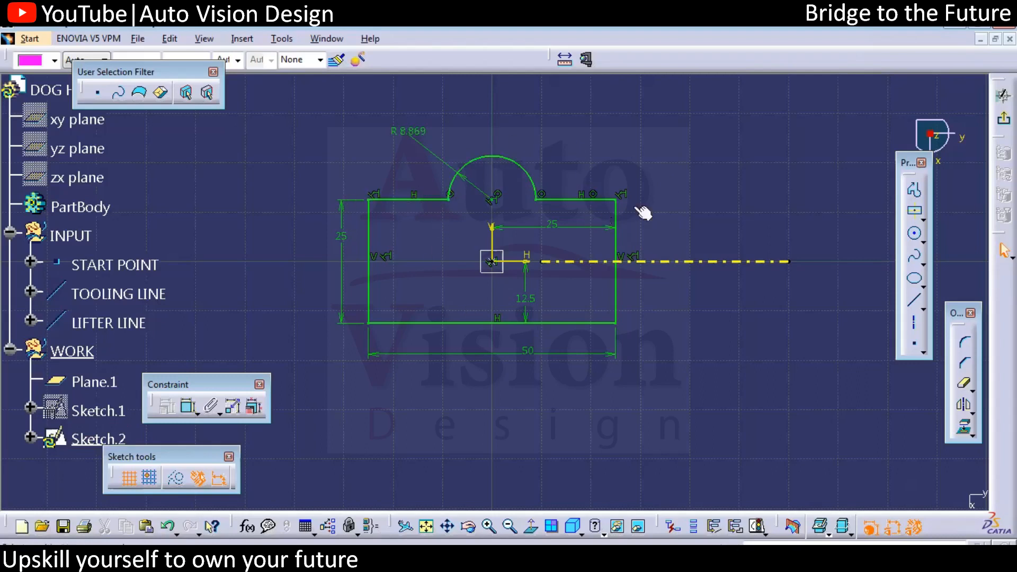
Step: Exit the sketcher and select the finished Sketch.2
{"action": "left_click", "coordinate": [1005, 119]}
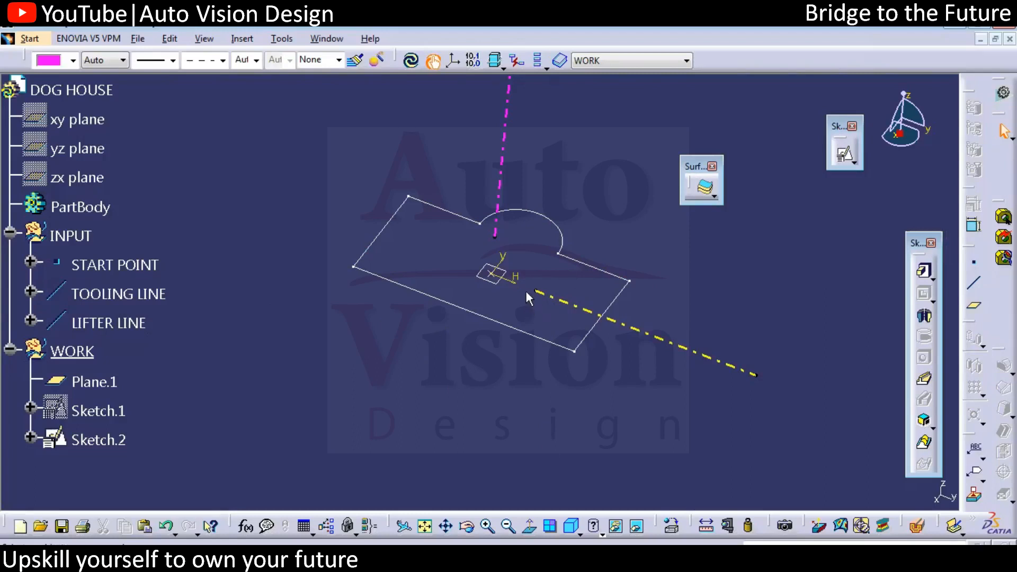
{"action": "left_click", "coordinate": [73, 439]}
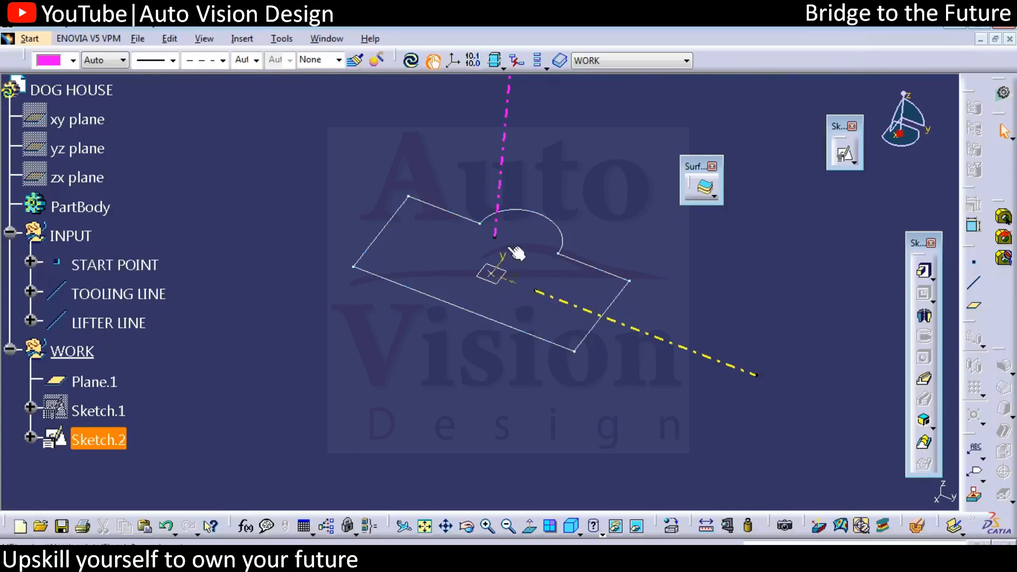
{"action": "left_click", "coordinate": [113, 441]}
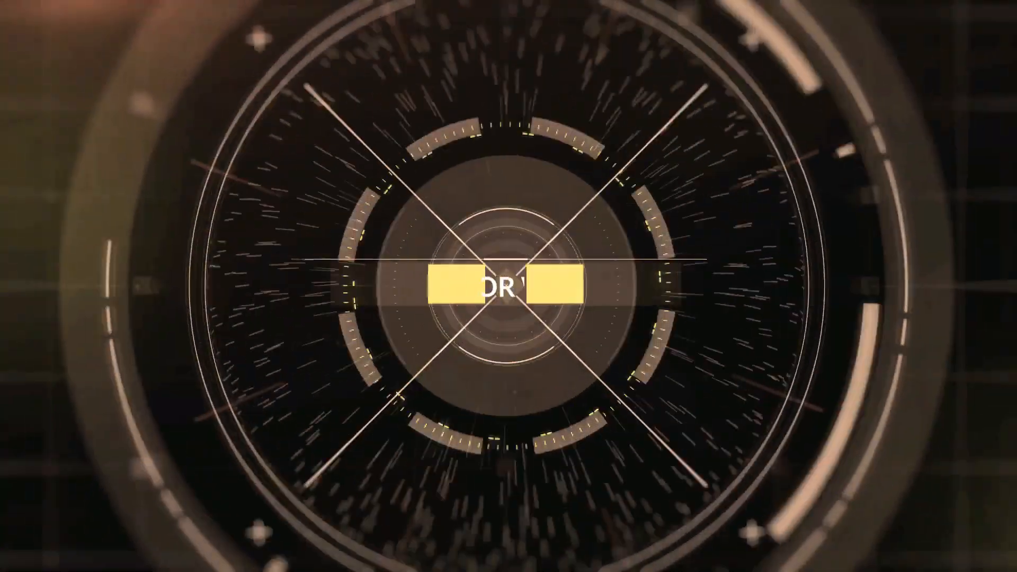